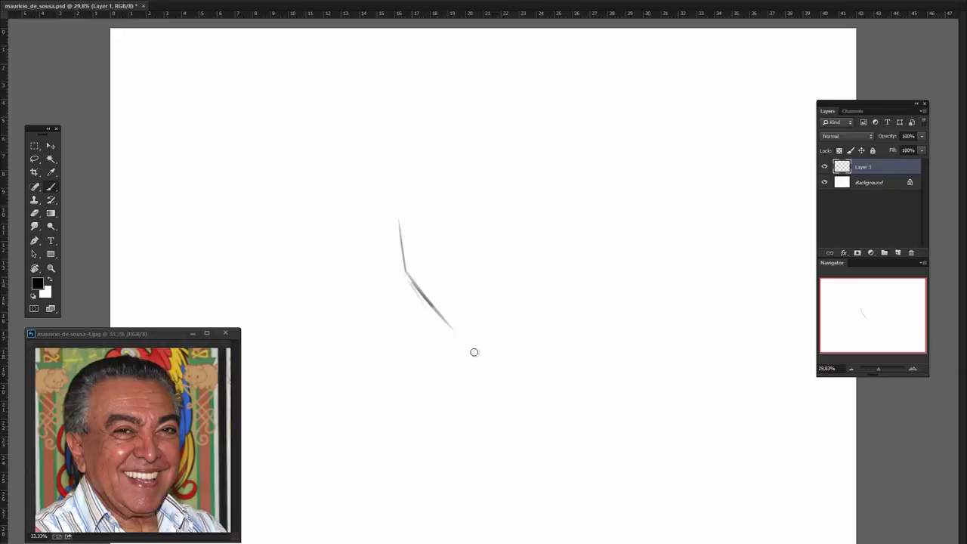
Step: Draw a first light curved stroke on Layer 1 for the face profile and hair outline
drag(579, 177, 559, 265)
Step: Sketch the ear, jaw, back of head, eyebrows, nose, eyes and wide smile
drag(362, 159, 399, 231)
drag(363, 268, 394, 302)
drag(382, 343, 453, 444)
drag(340, 178, 354, 283)
drag(416, 275, 492, 286)
drag(517, 281, 546, 247)
drag(494, 320, 529, 333)
mouse_move(515, 278)
mouse_down()
mouse_move(523, 327)
mouse_move(505, 336)
mouse_up()
drag(436, 287, 558, 284)
mouse_move(429, 331)
mouse_down()
mouse_move(555, 326)
mouse_move(529, 349)
mouse_move(455, 362)
mouse_up()
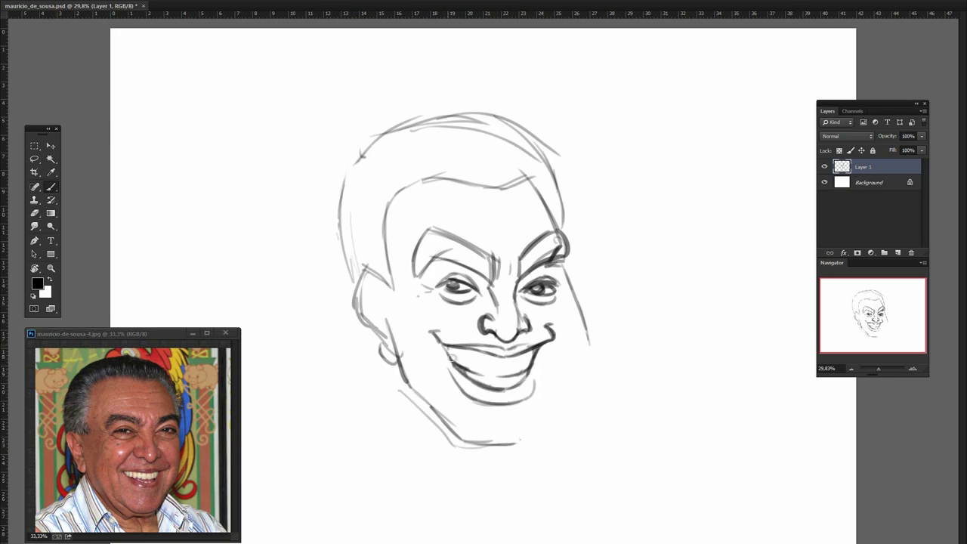
Step: Firm up the forehead, cheek, jaw and chin outline, and add neck, ear and hair strokes
mouse_move(522, 260)
mouse_down()
mouse_move(574, 281)
mouse_move(507, 421)
mouse_move(441, 442)
mouse_up()
drag(376, 321, 412, 404)
drag(381, 355, 480, 502)
mouse_move(453, 445)
mouse_down()
mouse_move(525, 441)
mouse_move(519, 494)
mouse_up()
drag(372, 281, 362, 358)
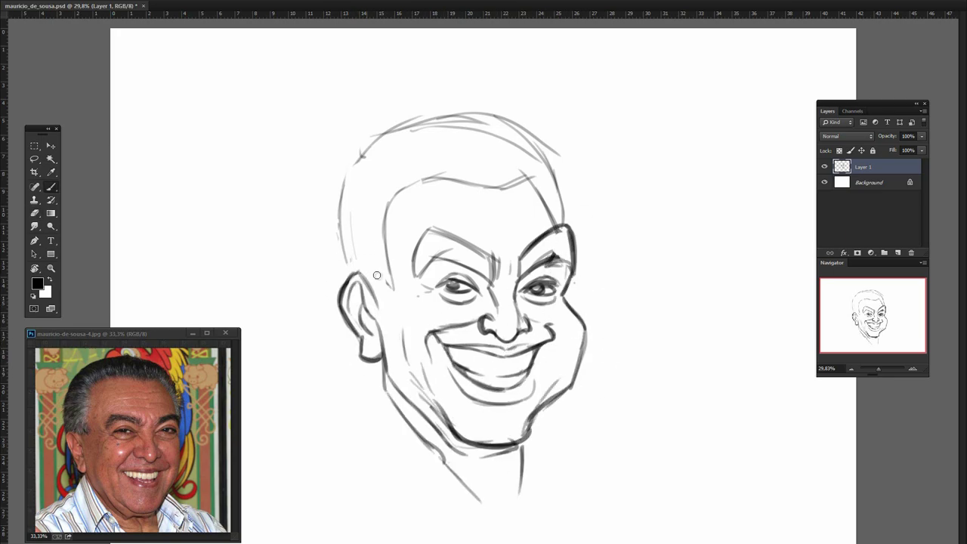
drag(396, 253, 378, 336)
drag(377, 219, 544, 162)
mouse_move(574, 219)
mouse_down()
mouse_move(336, 219)
mouse_move(452, 120)
mouse_move(570, 198)
mouse_up()
Step: Fill out hair, brows, wrinkles and collar, then fade the sketch and ink an eyelid on Layer 2
drag(414, 227, 469, 278)
drag(521, 238, 578, 227)
drag(484, 219, 538, 208)
mouse_move(384, 364)
mouse_down()
mouse_move(364, 396)
mouse_move(389, 484)
mouse_up()
mouse_move(559, 412)
mouse_down()
mouse_move(528, 499)
mouse_move(619, 453)
mouse_up()
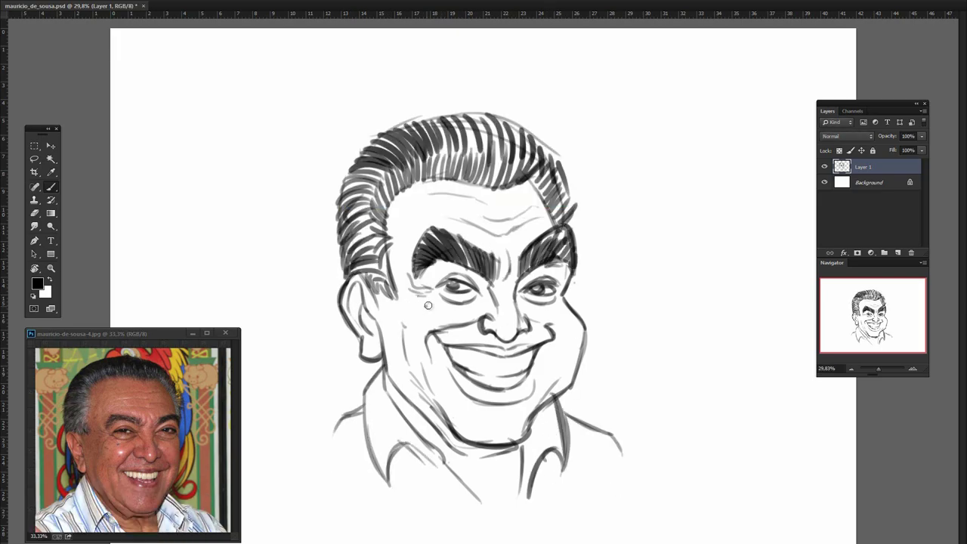
key(ctrl+shift+alt+n)
mouse_move(466, 283)
mouse_down()
mouse_move(480, 289)
mouse_move(437, 287)
mouse_up()
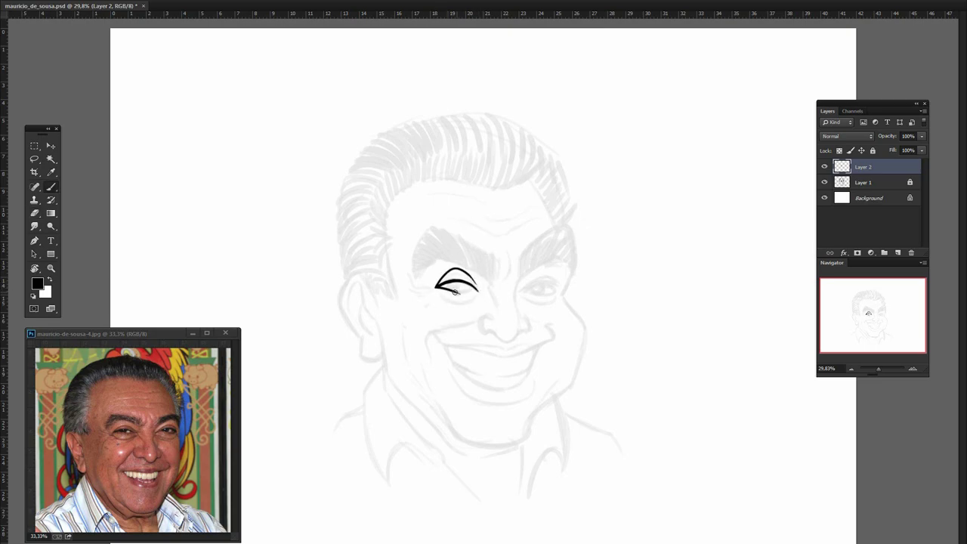
Step: Ink both eyes, the eye-to-nose crease and the nose outline in black
drag(434, 287, 416, 293)
drag(498, 316, 477, 291)
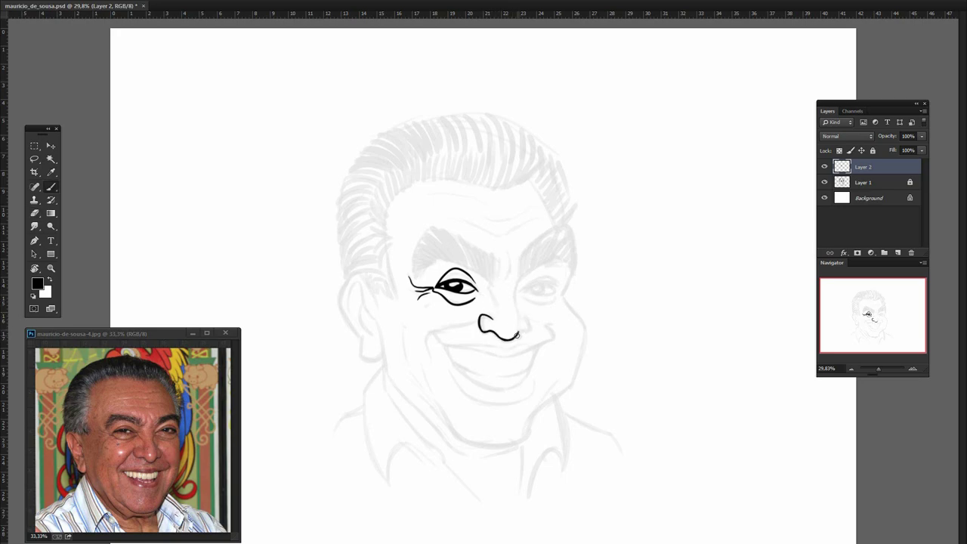
drag(516, 310, 520, 317)
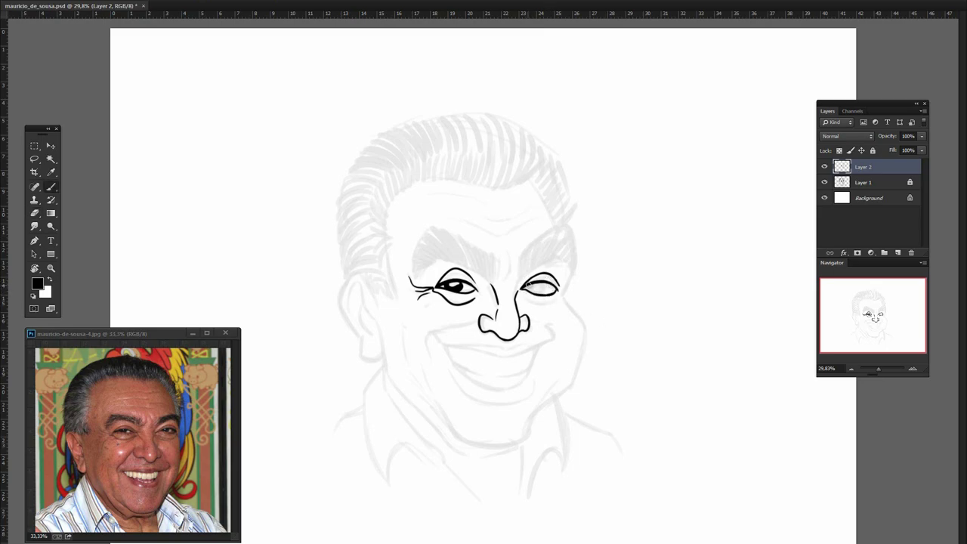
drag(521, 297, 543, 309)
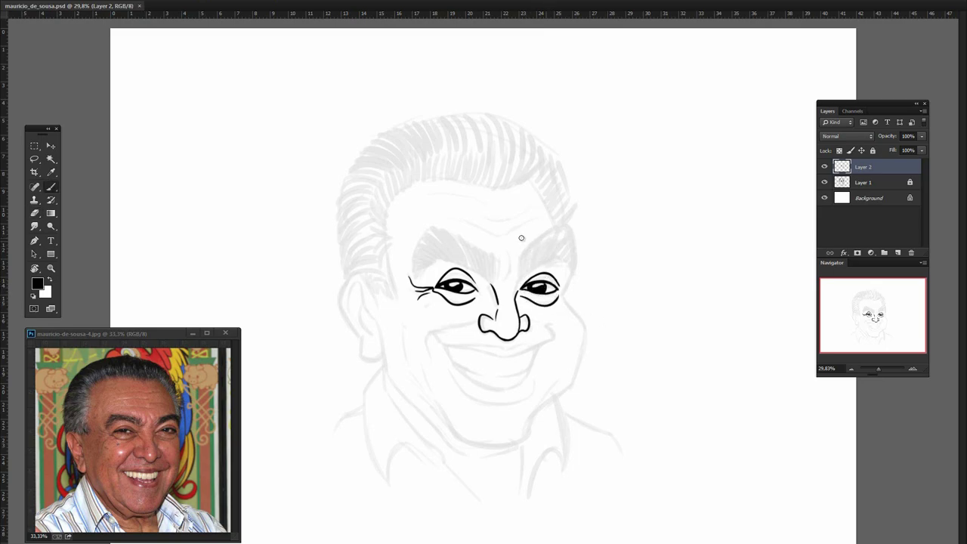
Step: Ink both bushy eyebrows, filling them solid black with a smooth top edge
drag(439, 249, 523, 276)
drag(524, 273, 563, 228)
drag(489, 250, 436, 232)
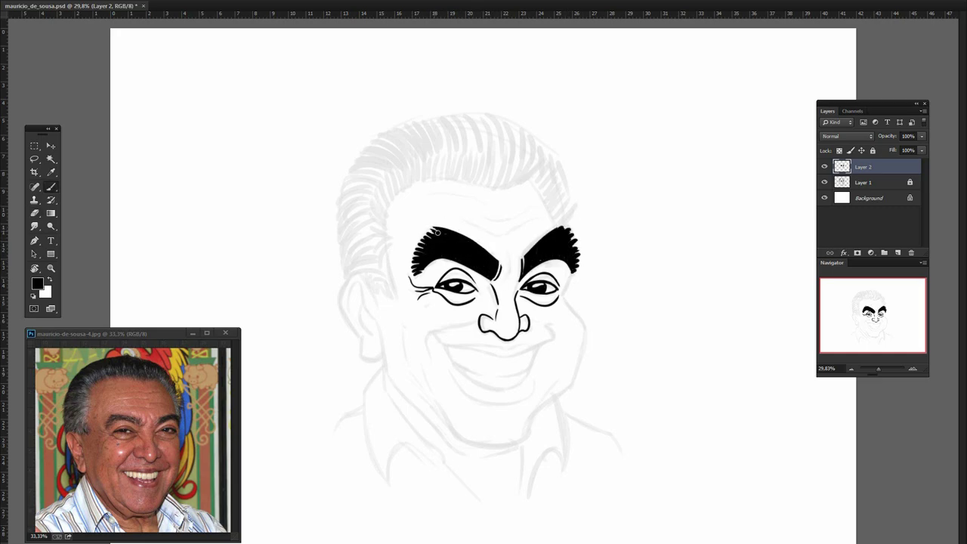
key(e)
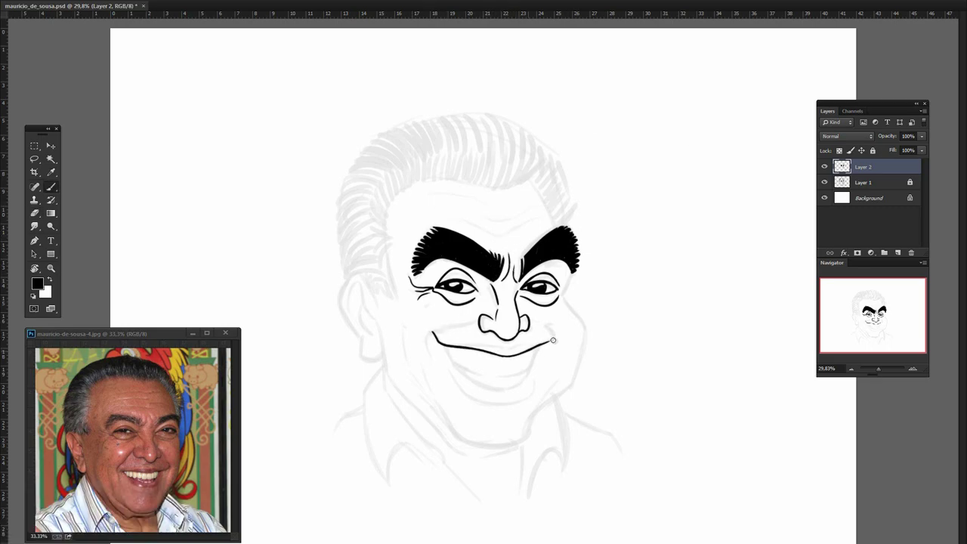
Step: Redraw the mouth's left-corner hook, erase a stray chin stroke and touch up the eyebrow edge
key(e)
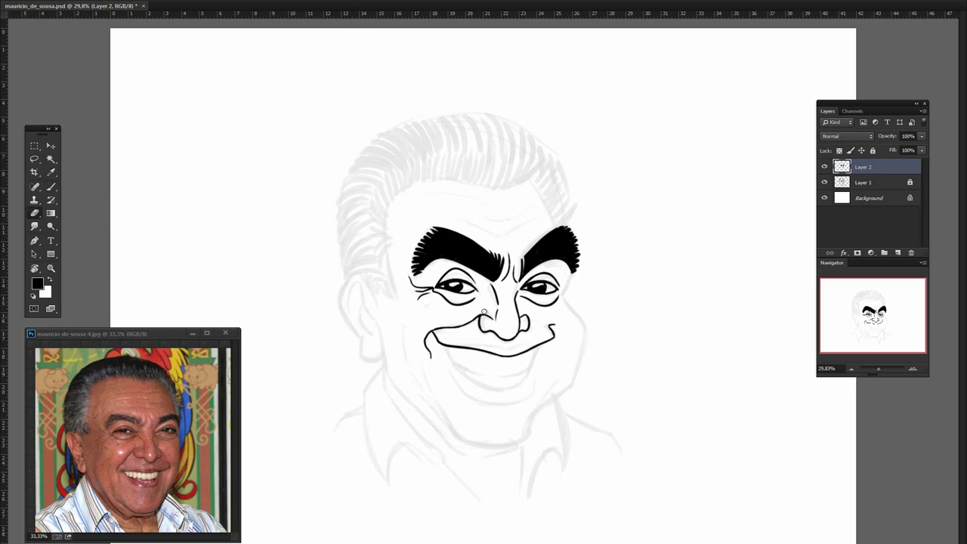
key(b)
drag(430, 356, 433, 333)
key(e)
key(b)
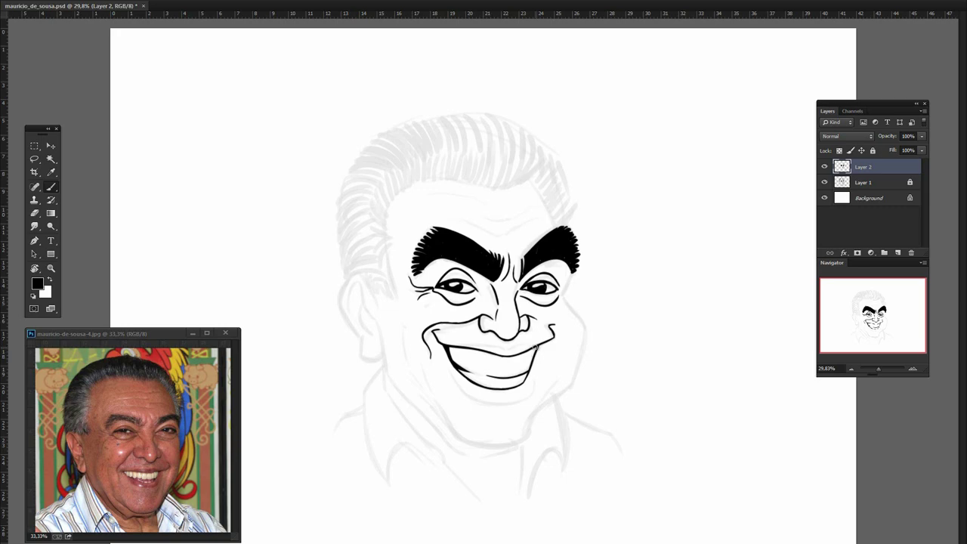
key(e)
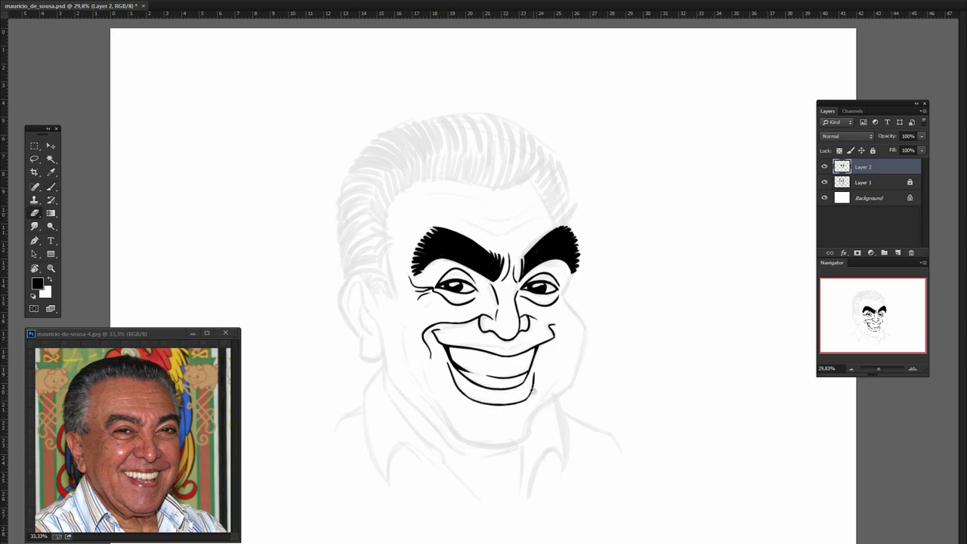
key(e)
drag(526, 398, 531, 391)
key(b)
key(e)
key(b)
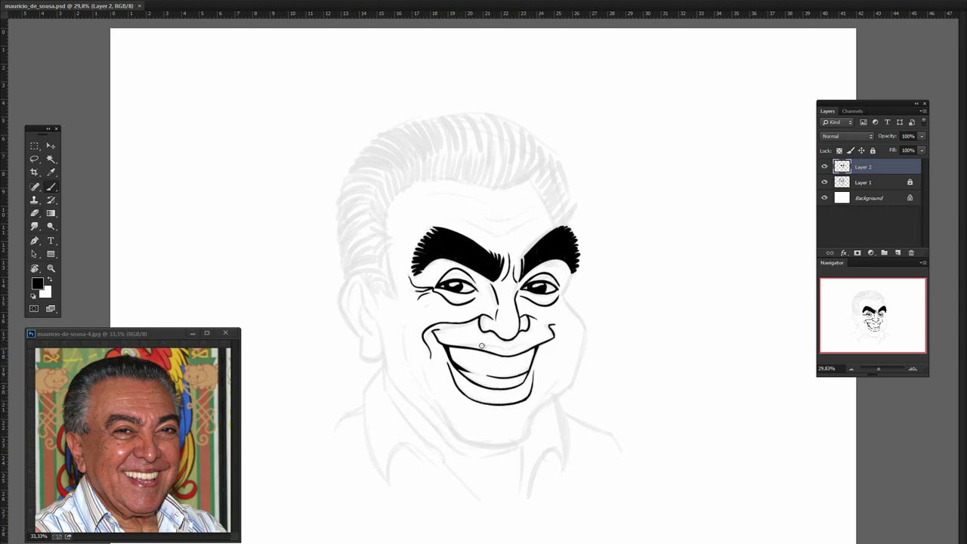
key(b)
drag(574, 250, 575, 274)
key(ctrl)
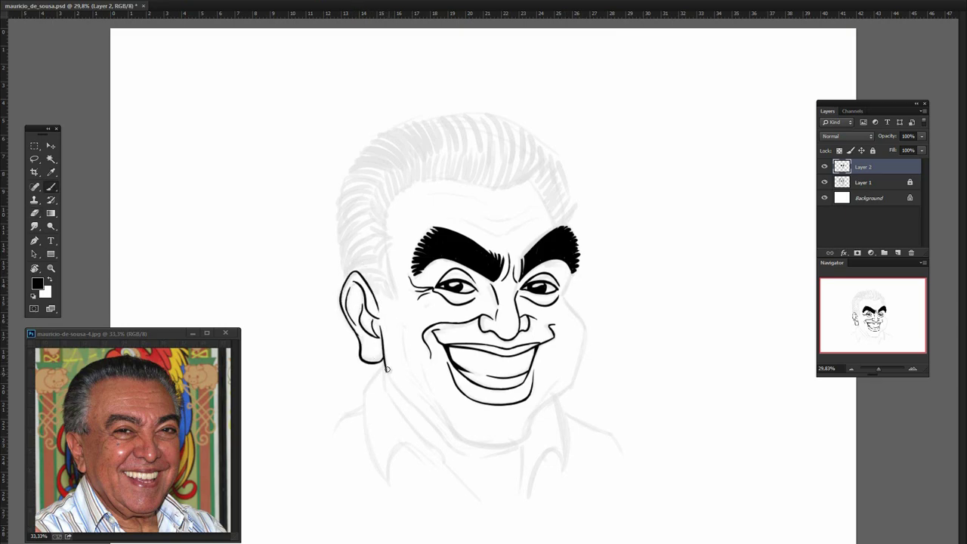
Step: Ink the jaw line below the mouth and both cheek outlines, undoing stray forehead and ear strokes
drag(408, 397, 471, 467)
drag(412, 412, 472, 496)
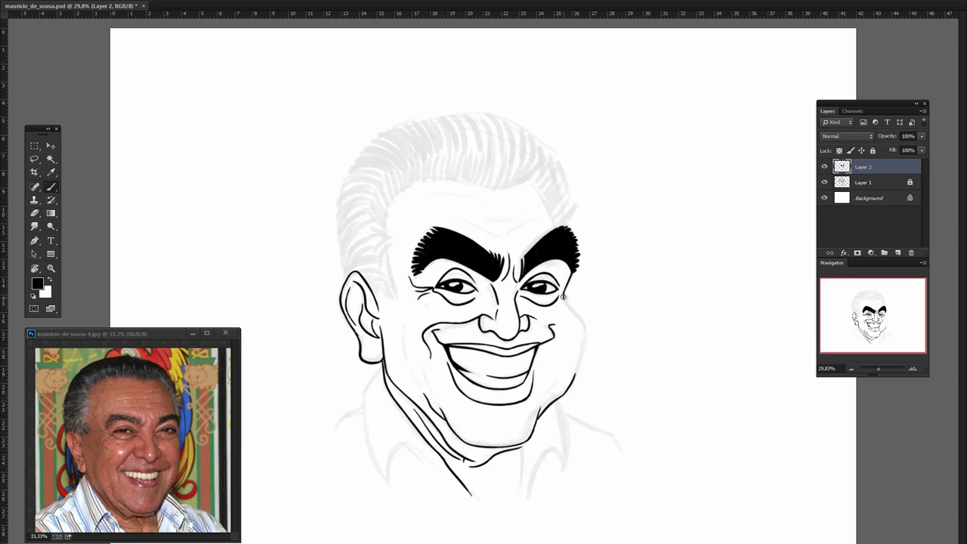
mouse_move(578, 318)
mouse_down()
mouse_move(583, 360)
mouse_move(545, 402)
mouse_up()
drag(401, 336, 418, 384)
drag(428, 215, 544, 216)
key(ctrl+z)
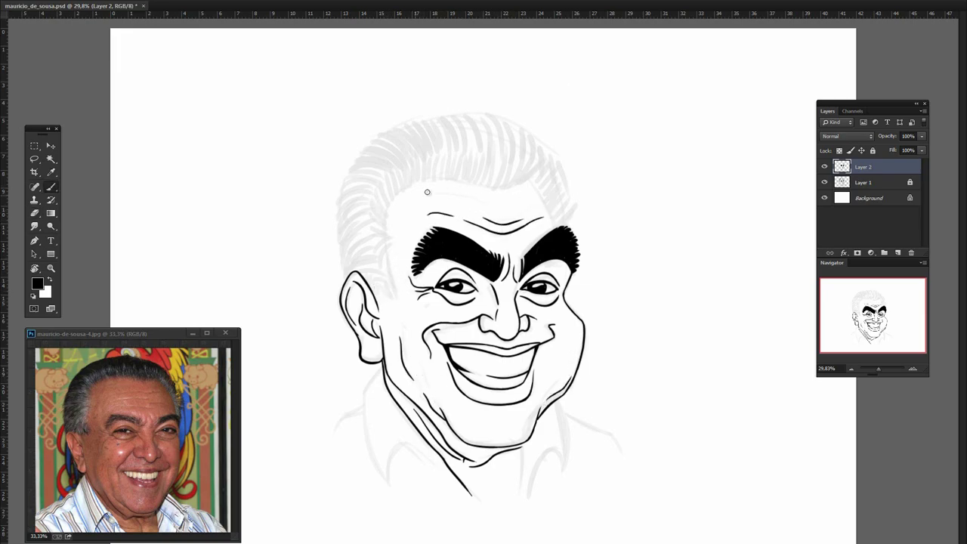
drag(357, 249, 346, 276)
key(ctrl+z)
key(ctrl+z)
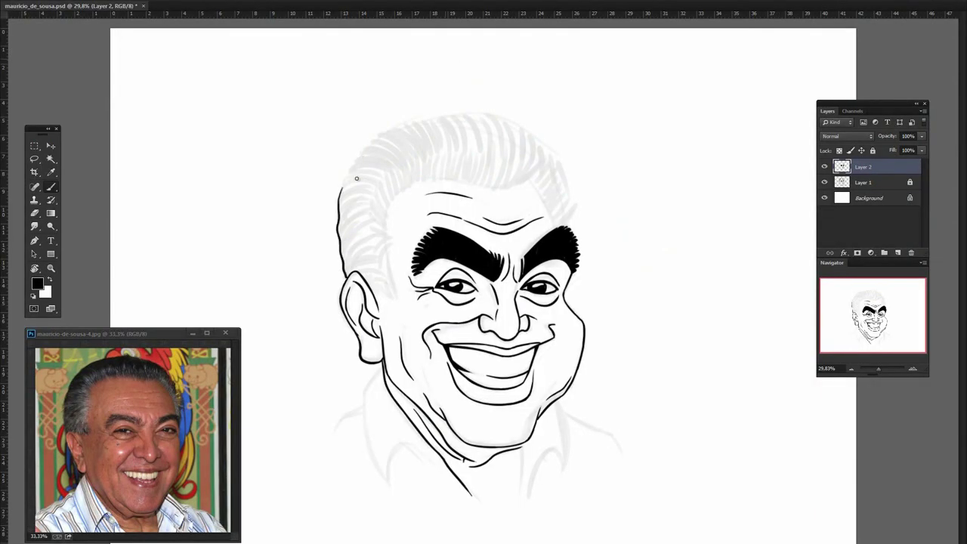
Step: Ink the outline around the head and hair, closing and smoothing the top-of-head curve
mouse_move(392, 273)
mouse_down()
mouse_move(404, 181)
mouse_move(559, 226)
mouse_move(577, 217)
mouse_up()
drag(506, 127, 545, 141)
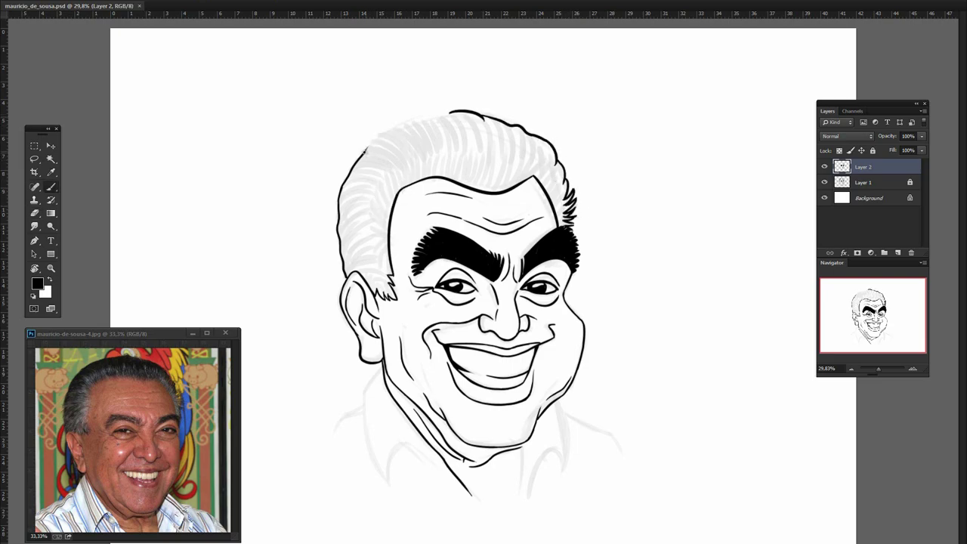
drag(394, 120, 480, 118)
Step: Ink the neck line and both collar and shoulder lines, then start grey hair strokes
drag(363, 406, 395, 487)
key(e)
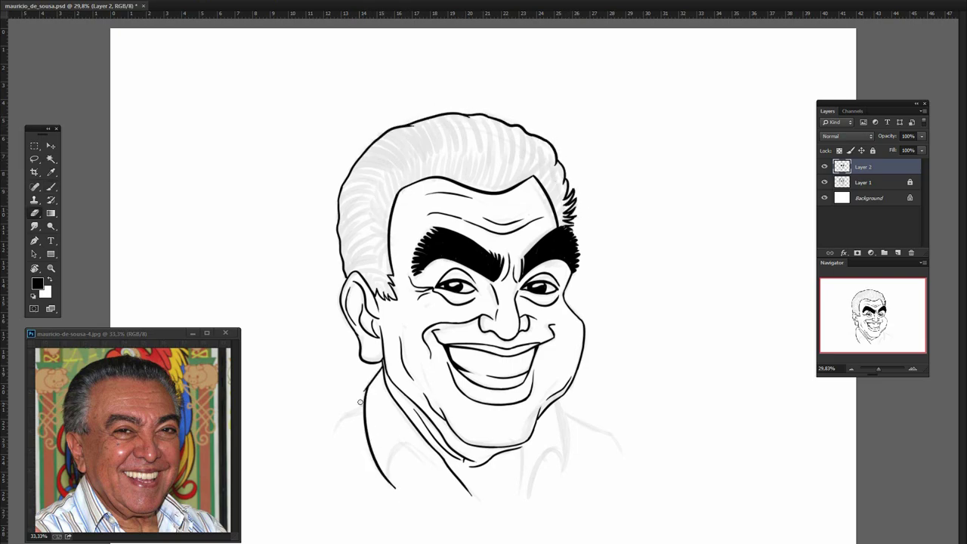
mouse_move(569, 402)
mouse_down()
mouse_move(526, 495)
mouse_move(607, 434)
mouse_up()
drag(340, 419, 330, 436)
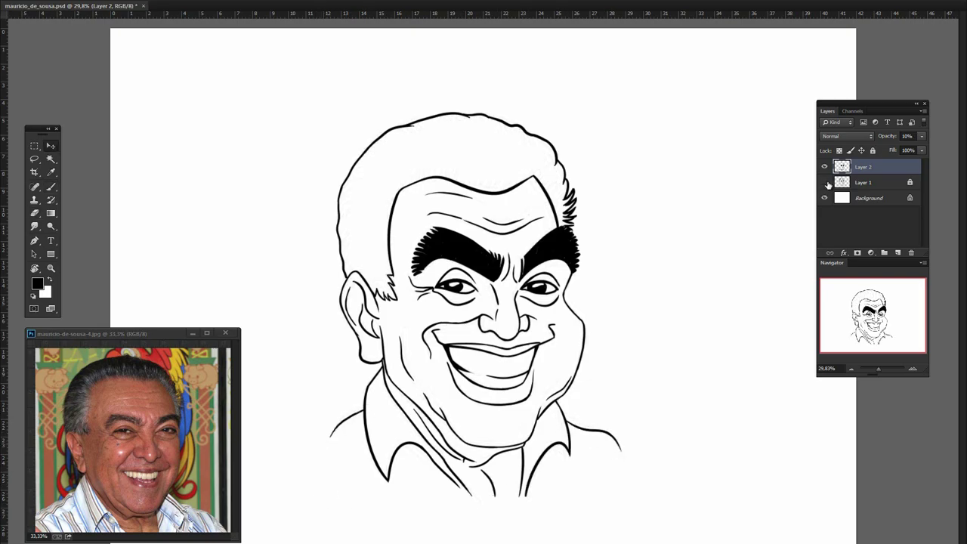
drag(427, 124, 389, 166)
Step: Paint grey over the top and side of the hair, erasing spill inside the face outline
drag(456, 104, 484, 189)
mouse_move(528, 121)
mouse_down()
mouse_move(554, 198)
mouse_move(431, 144)
mouse_up()
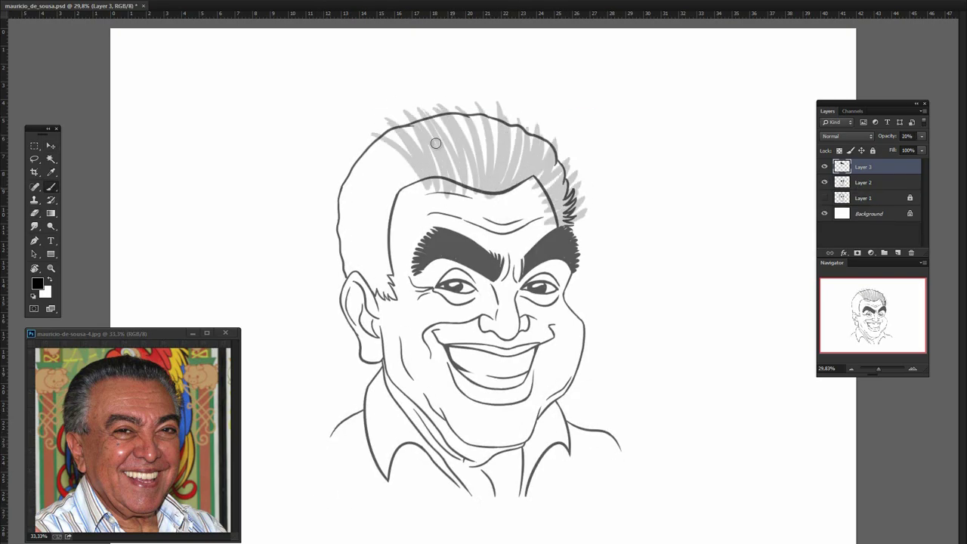
mouse_move(355, 143)
mouse_down()
mouse_move(388, 215)
mouse_move(385, 294)
mouse_up()
drag(469, 159, 470, 199)
key(e)
mouse_move(400, 292)
mouse_down()
mouse_move(421, 184)
mouse_move(537, 184)
mouse_move(498, 109)
mouse_move(325, 146)
mouse_move(339, 149)
mouse_up()
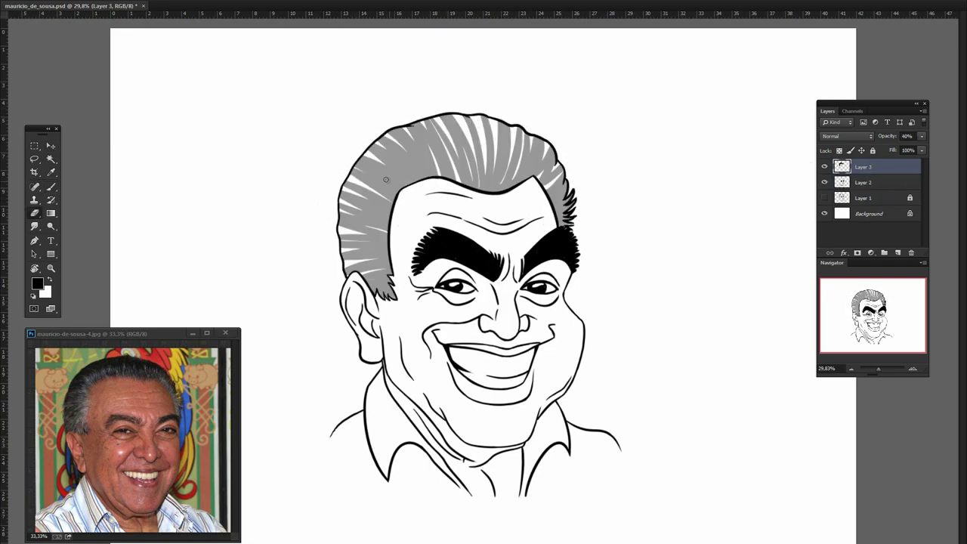
key(b)
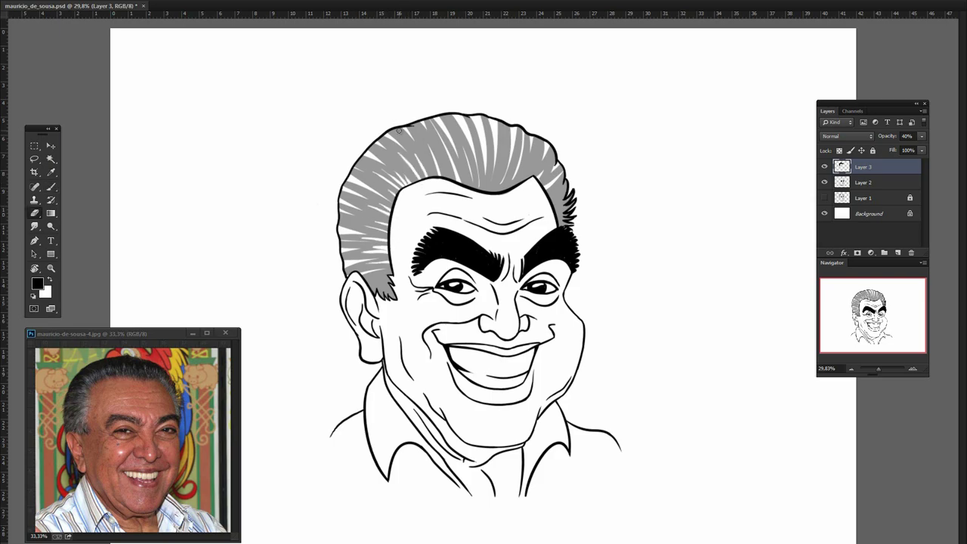
drag(355, 198, 378, 151)
mouse_move(438, 121)
mouse_down()
mouse_move(479, 183)
mouse_move(513, 151)
mouse_move(559, 192)
mouse_up()
drag(453, 136, 354, 206)
Step: Erase white highlight streaks across the upper-left, lower-left and right hair
key(e)
drag(352, 261, 390, 254)
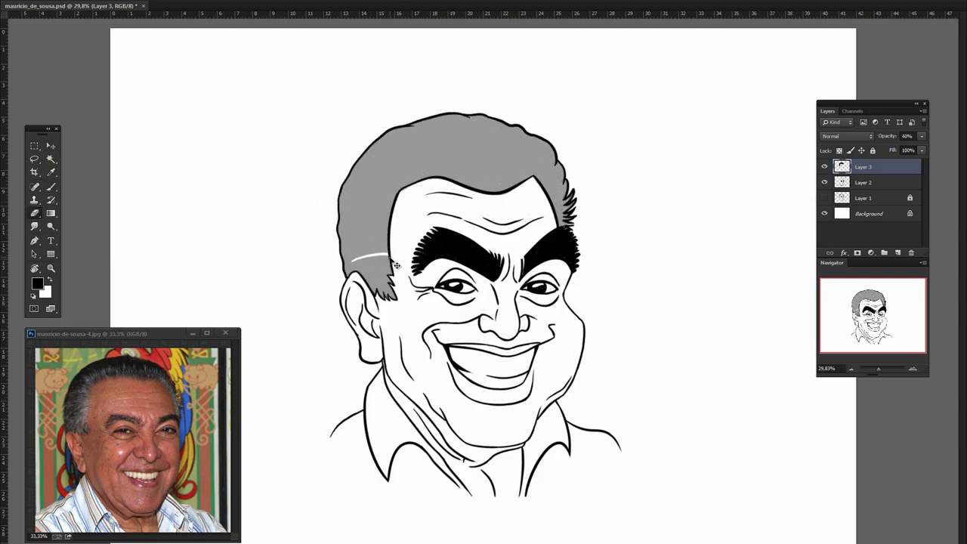
drag(353, 208, 388, 221)
drag(354, 190, 394, 198)
drag(361, 170, 399, 194)
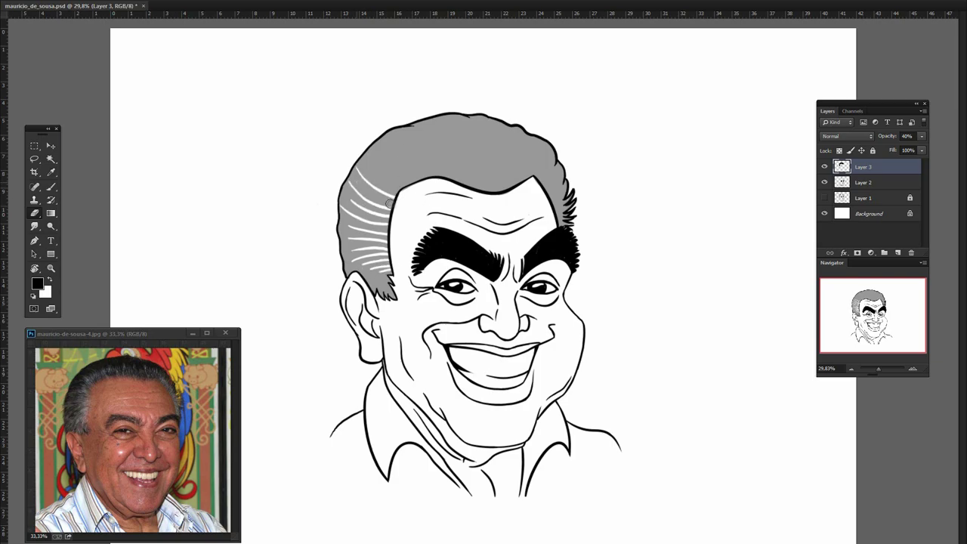
drag(373, 155, 420, 183)
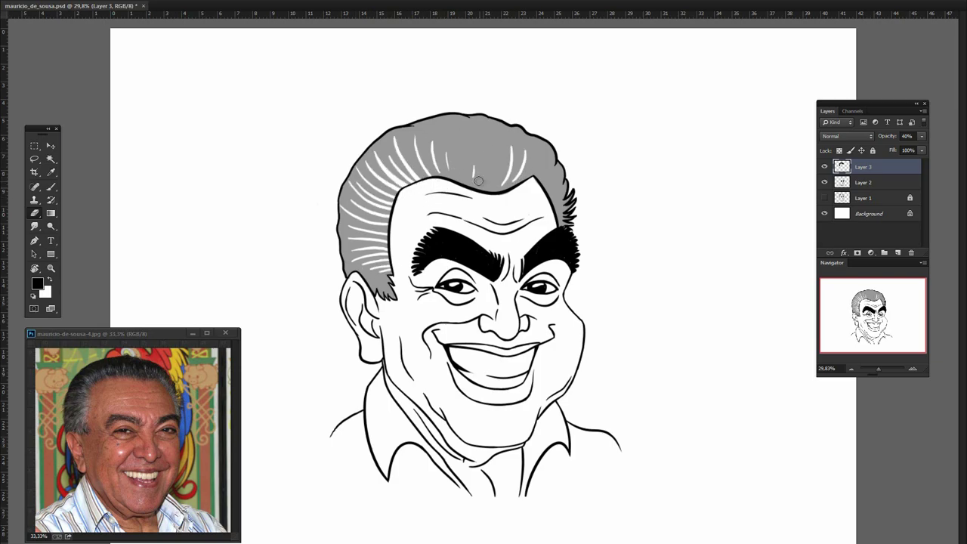
mouse_move(478, 182)
mouse_down()
mouse_move(497, 157)
mouse_move(533, 181)
mouse_move(561, 182)
mouse_up()
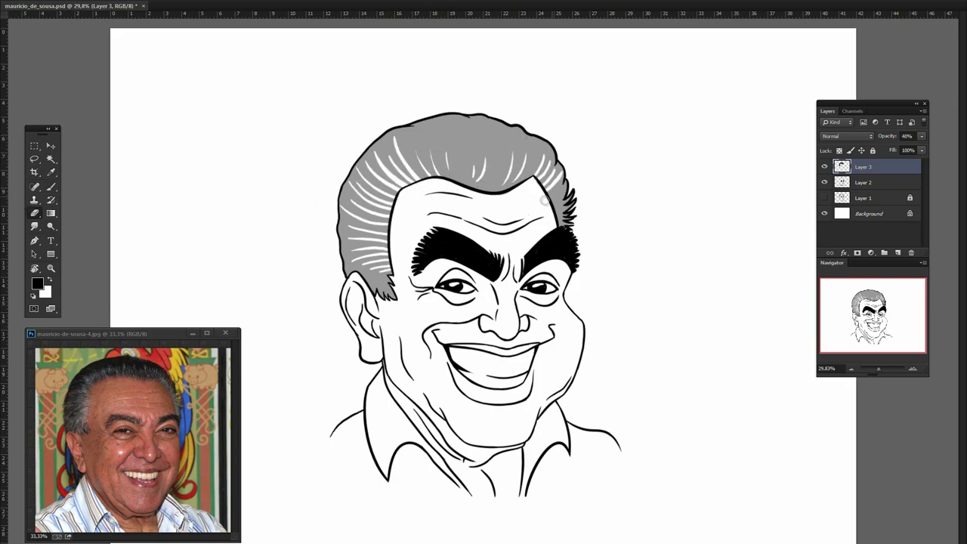
Step: Set the hair layer to 100% opacity and erase more streaks near the left ear and right side
key(v)
key(0)
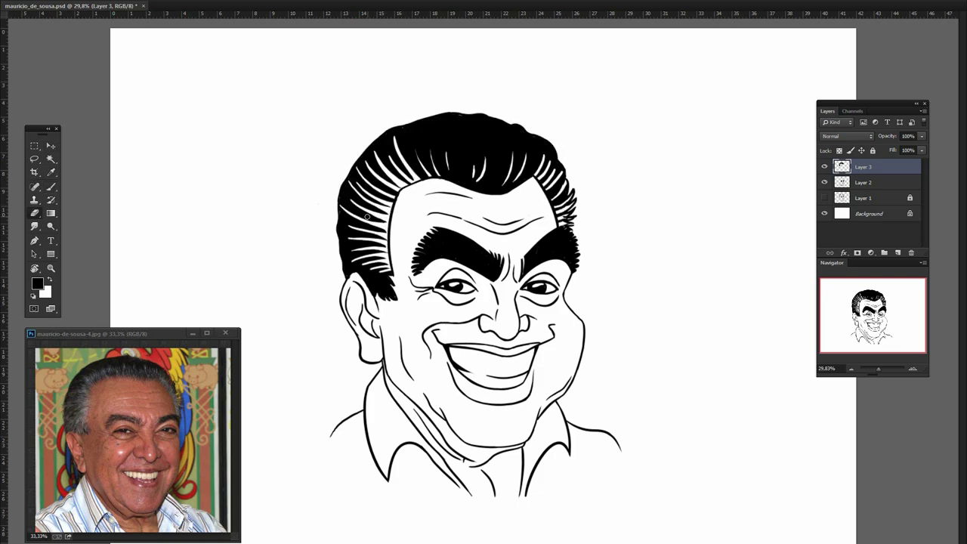
key(e)
drag(378, 293, 387, 268)
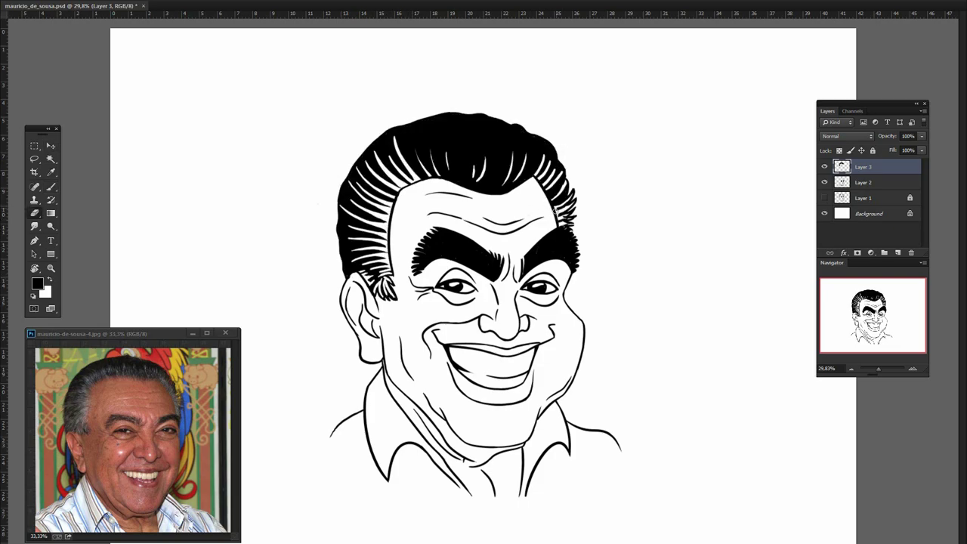
drag(557, 204, 563, 215)
key(alt+bracketleft)
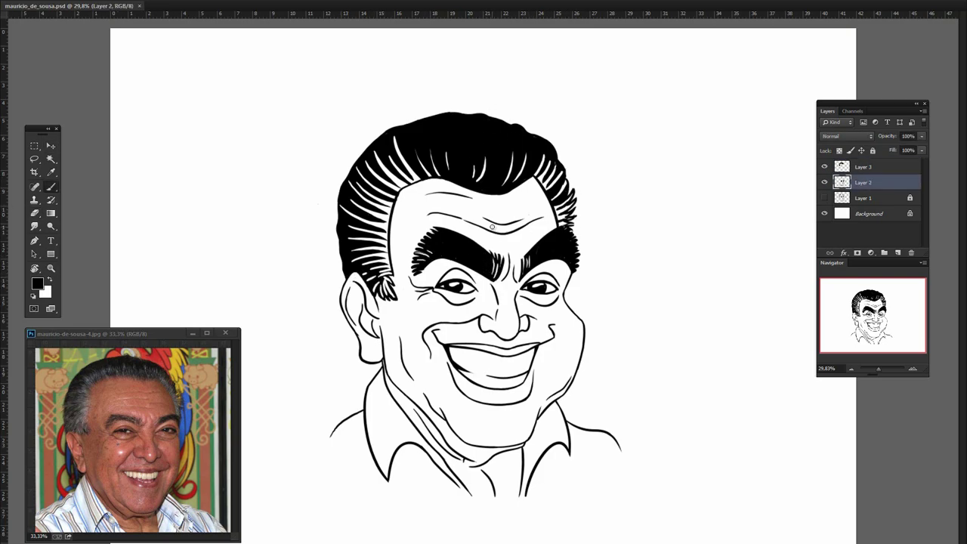
Step: Paint peach skin over the face, chin and neck
mouse_move(453, 430)
mouse_down()
mouse_move(393, 317)
mouse_move(362, 347)
mouse_up()
mouse_move(393, 302)
mouse_down()
mouse_move(408, 196)
mouse_move(438, 294)
mouse_move(468, 200)
mouse_move(529, 309)
mouse_move(541, 375)
mouse_move(532, 414)
mouse_move(483, 483)
mouse_up()
drag(484, 407, 513, 494)
drag(514, 249, 529, 181)
Step: Fill the mouth interior with darker brown on a new layer
click(37, 283)
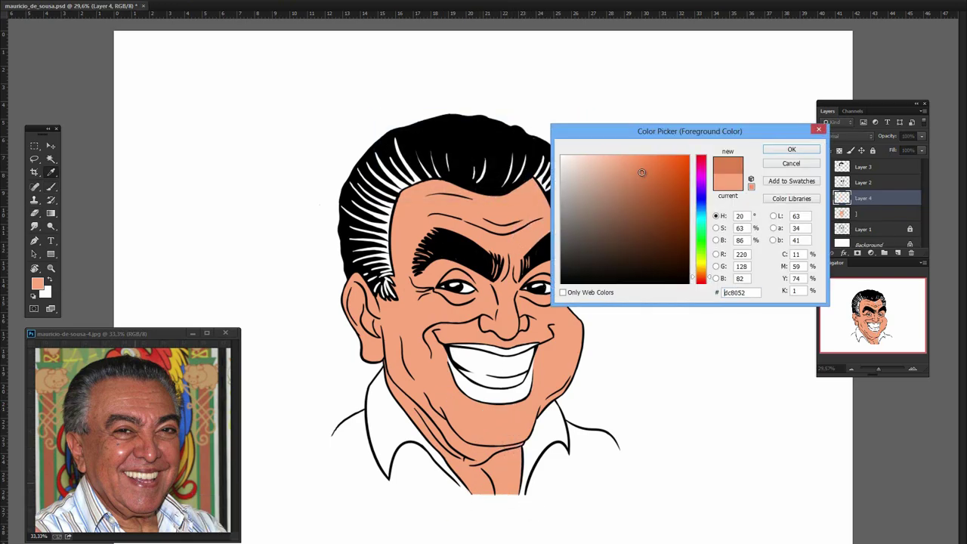
click(790, 141)
key(ctrl+shift+alt+n)
mouse_move(453, 355)
mouse_down()
mouse_move(536, 393)
mouse_move(510, 332)
mouse_up()
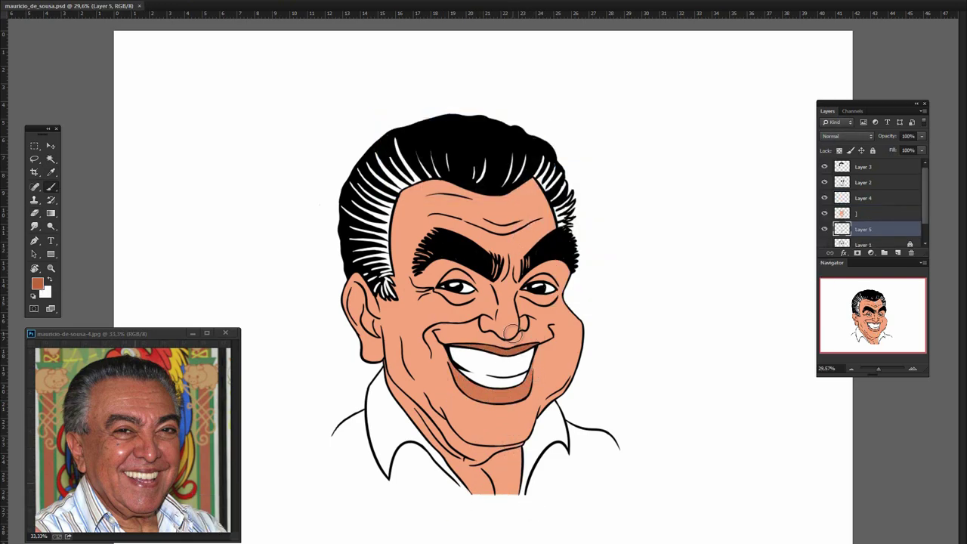
Step: Paint the shirt light blue and merge it into the layer below
click(37, 283)
click(790, 140)
drag(446, 377, 377, 476)
drag(340, 430, 468, 494)
mouse_move(559, 423)
mouse_down()
mouse_move(529, 492)
mouse_move(612, 442)
mouse_up()
mouse_move(351, 438)
mouse_down()
mouse_move(468, 491)
mouse_move(594, 474)
mouse_move(510, 499)
mouse_up()
key(ctrl+e)
Step: Add a new shading layer and paint darker skin shading on the neck
alt+click(541, 441)
key(e)
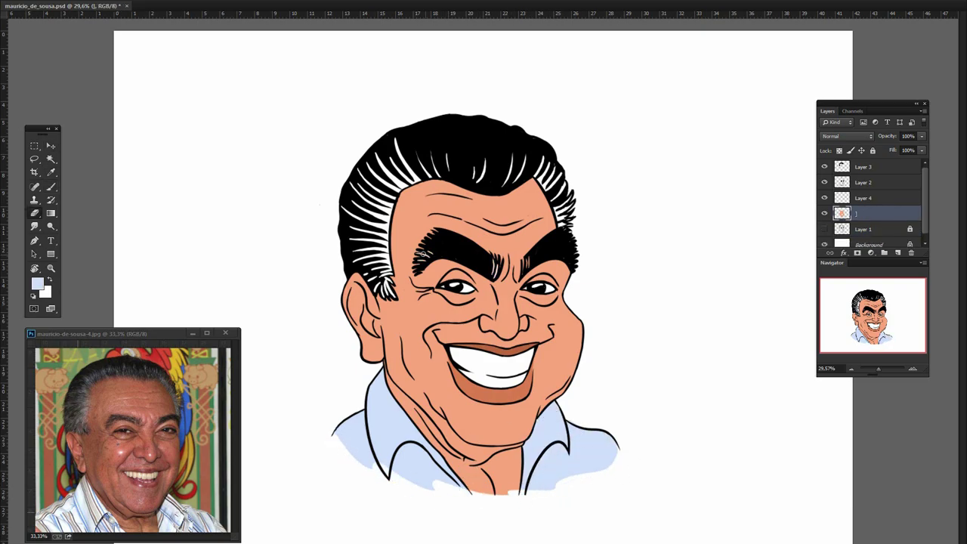
key(ctrl+shift+n)
key(Return)
drag(408, 378, 484, 483)
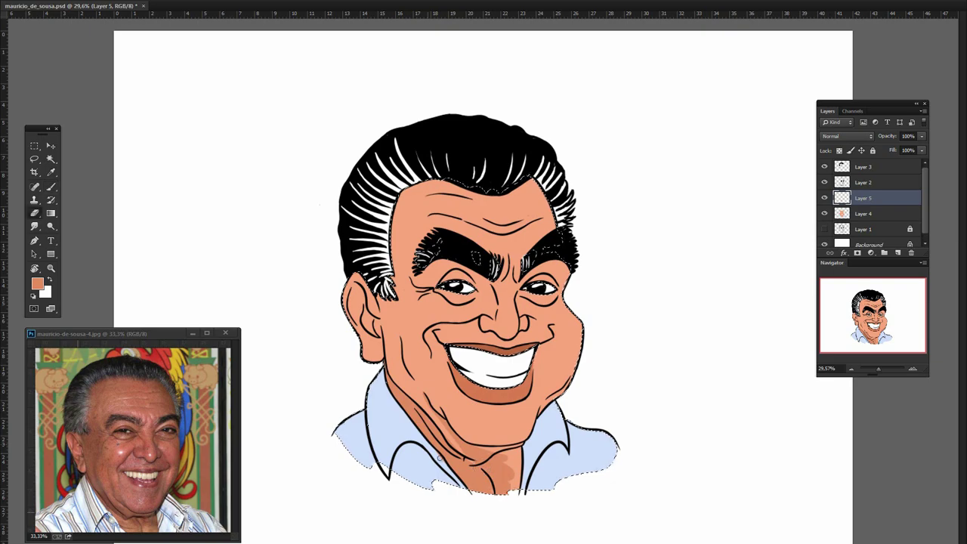
drag(423, 453, 527, 443)
key(b)
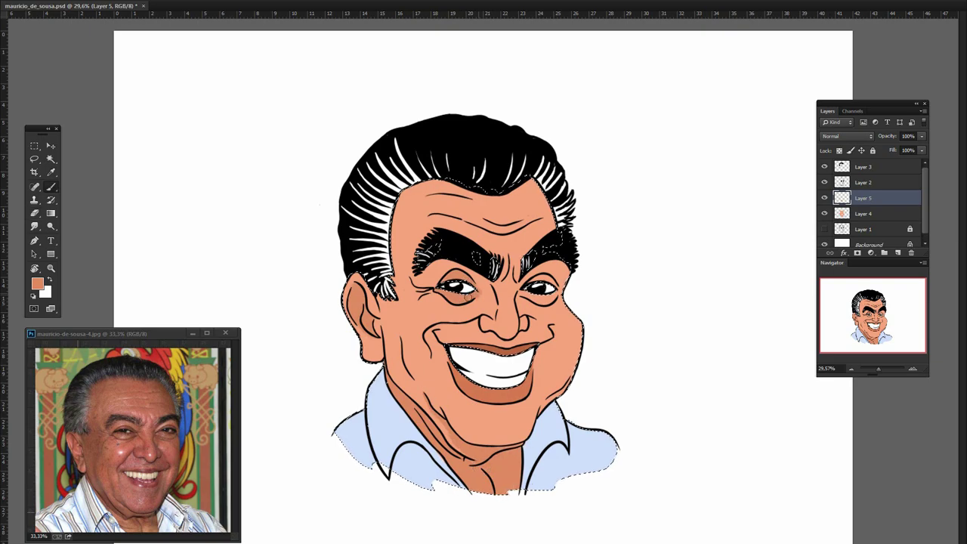
Step: Shade the left cheek, jaw and right forehead darker, then pick cream on a new highlight layer
key(ctrl+d)
key(e)
key(b)
drag(400, 347, 392, 382)
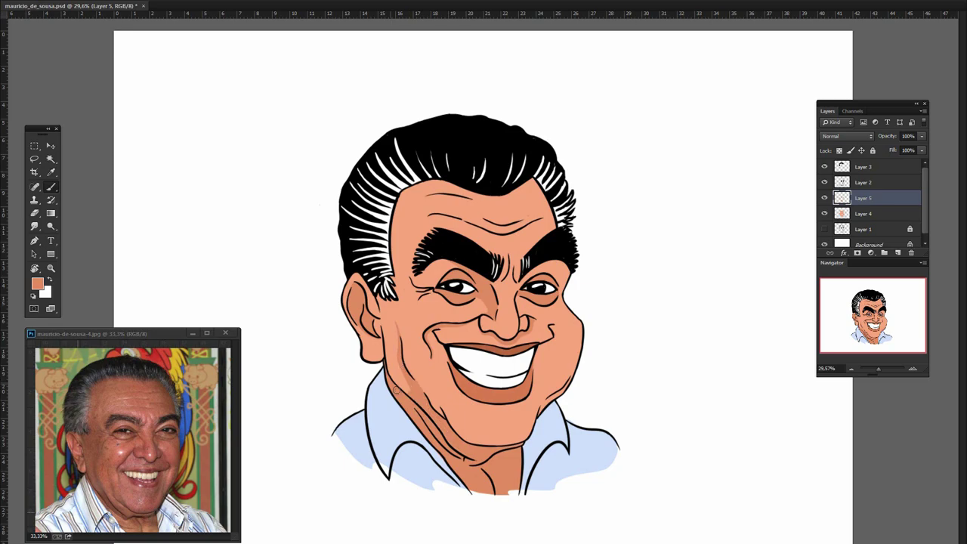
drag(540, 188, 514, 217)
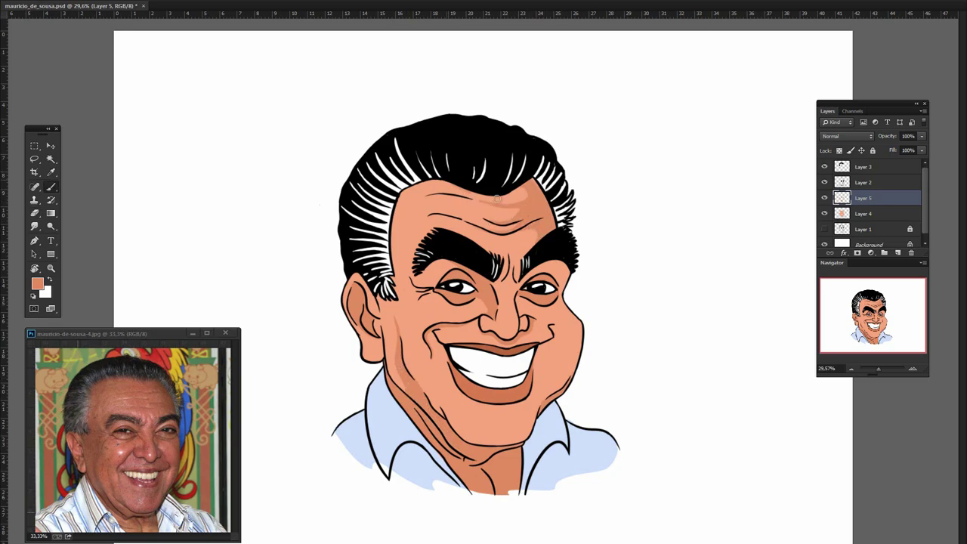
key(ctrl+shift+alt+n)
ctrl+click(841, 229)
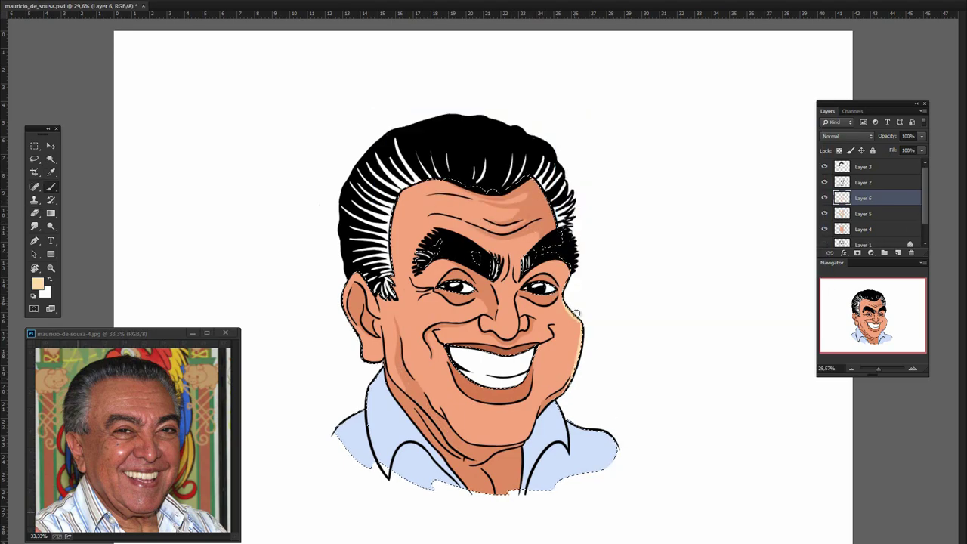
Step: Paint cream highlights on the cheeks and nose tip, then merge the skin colour layers
drag(415, 313, 432, 308)
click(502, 327)
key(ctrl+d)
key(v)
key(ctrl+e)
Step: Warm the skin with a light yellow-orange Photo Filter
click(216, 81)
drag(755, 136, 765, 275)
click(722, 324)
mouse_move(713, 483)
mouse_down()
mouse_move(725, 512)
mouse_move(725, 500)
mouse_up()
click(803, 382)
click(836, 296)
Step: On a new layer, paint the white hair highlights grey a1a1a1
key(ctrl+shift+alt+n)
text(a1a1a1)
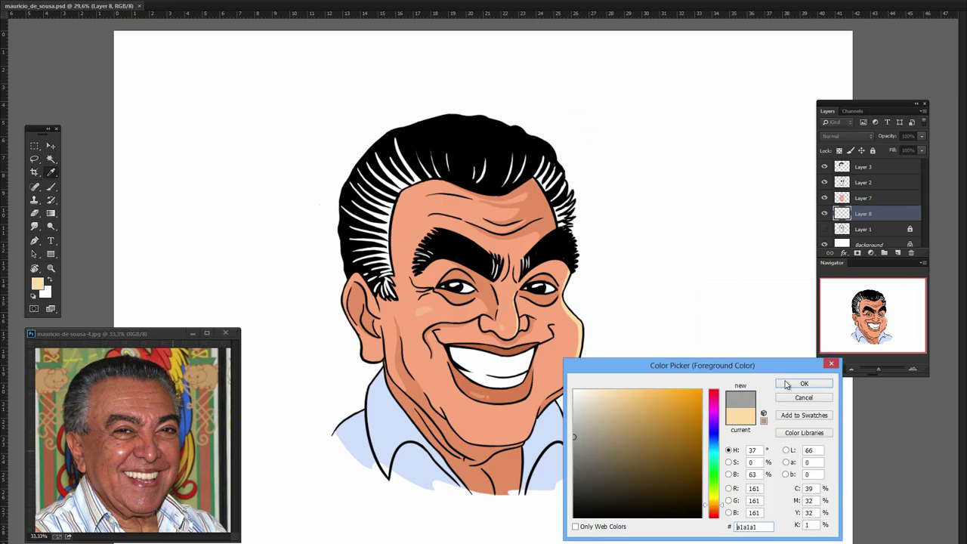
click(785, 385)
drag(400, 143, 370, 310)
drag(571, 227, 550, 195)
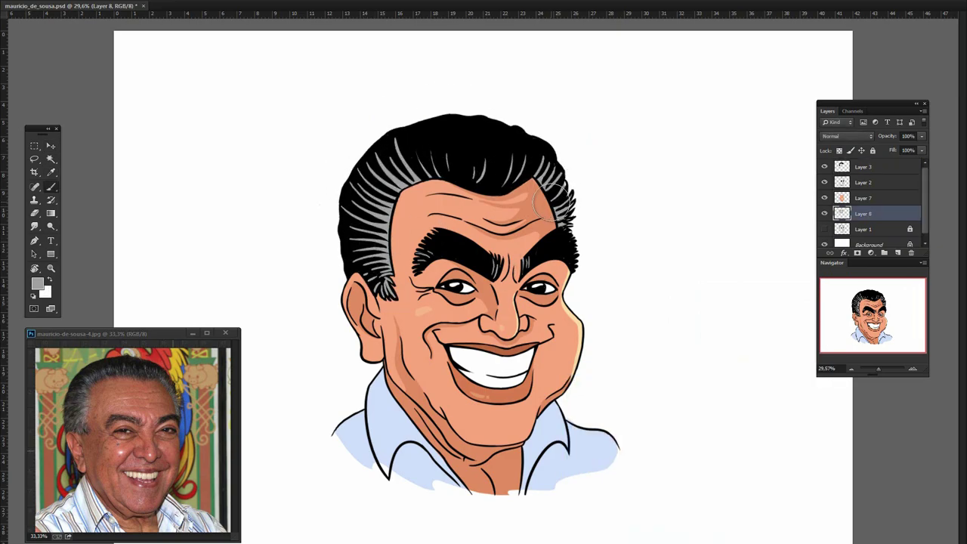
Step: Select the skin layer, Layer 7, and dismiss Hue/Saturation without changes
click(862, 197)
key(ctrl+u)
key(Escape)
click(823, 197)
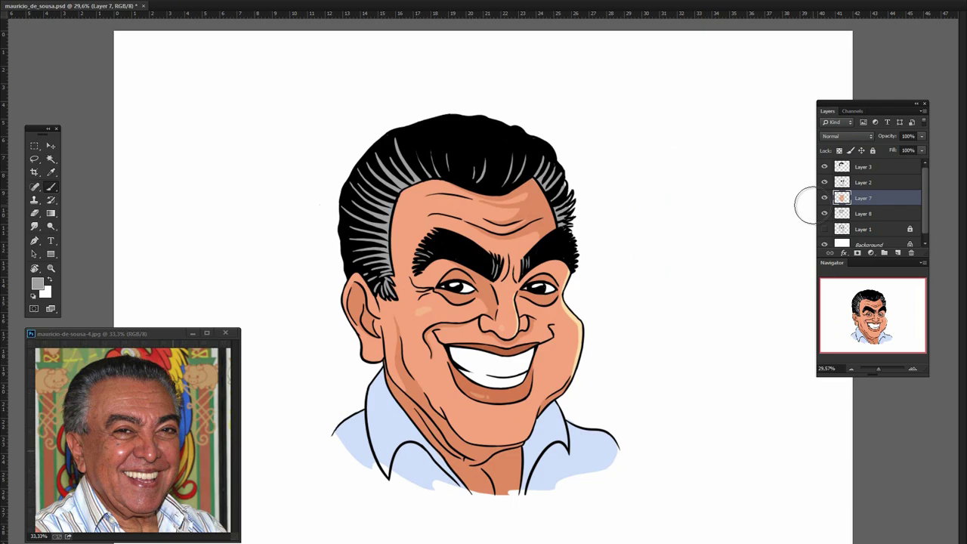
Step: Draw a polygon backdrop shape behind the head
key(p)
click(259, 262)
click(615, 160)
click(616, 453)
double_click(842, 239)
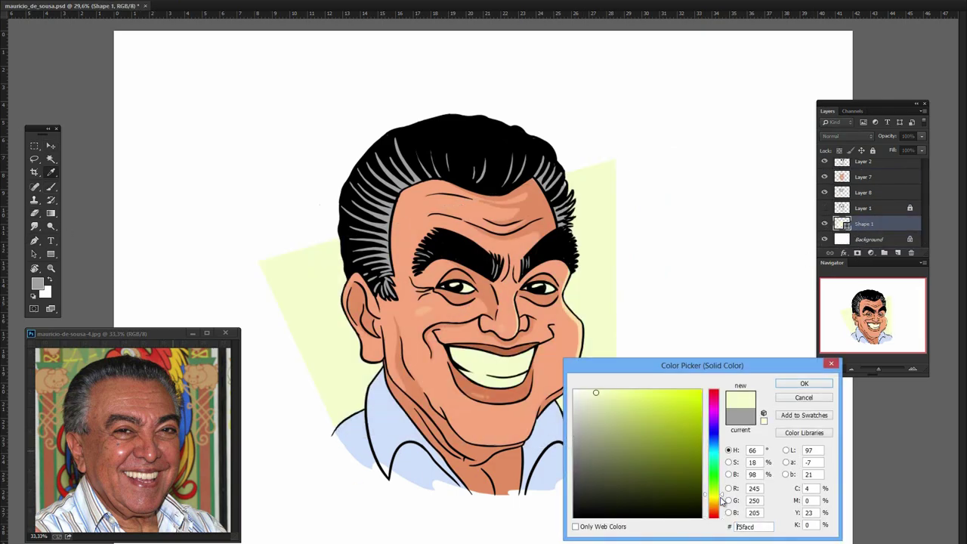
Step: Make the backdrop pale yellow, paint the teeth and shirt stripes white, then deselect
click(805, 384)
key(x)
drag(378, 381, 400, 453)
mouse_move(529, 411)
mouse_down()
mouse_move(557, 434)
mouse_move(529, 483)
mouse_move(423, 483)
mouse_move(347, 438)
mouse_move(378, 461)
mouse_up()
key(ctrl+d)
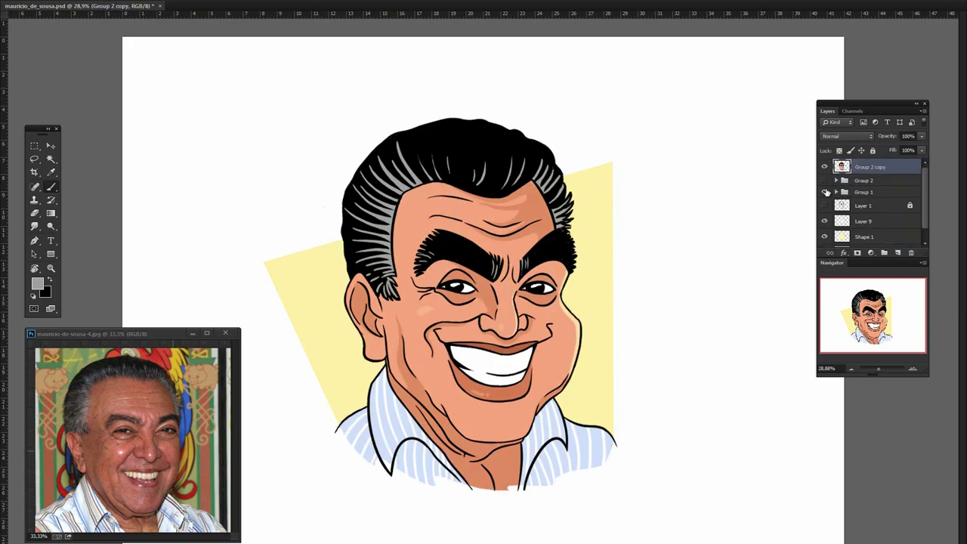
Step: Colorize the hair outlines with Hue/Saturation at Saturation 55, Lightness +12
drag(783, 117, 780, 309)
key(Return)
ctrl+click(837, 167)
Step: Set Layer 11 fill to 49%, merge into Layer 2, and apply Hue/Saturation -16, +34, -1
drag(924, 151, 834, 193)
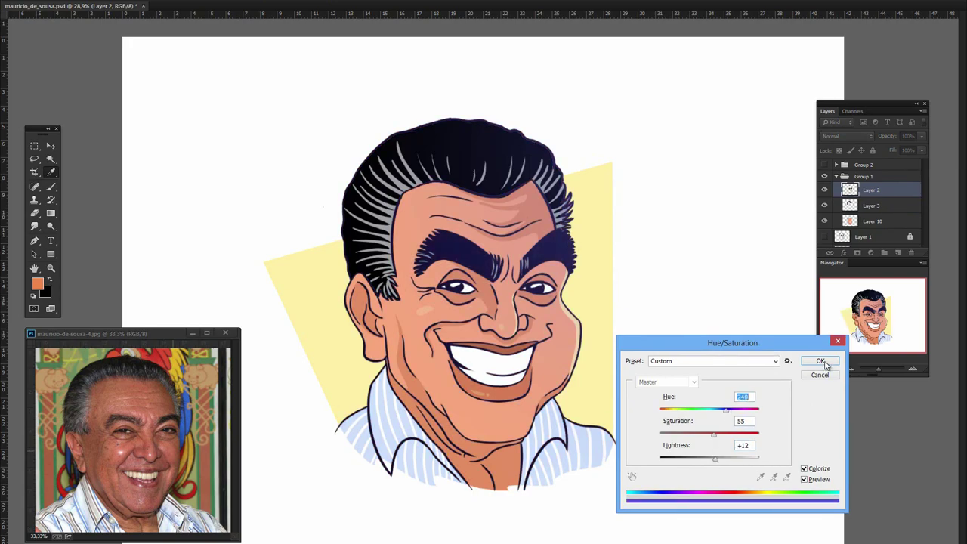
key(ctrl+e)
key(ctrl+u)
click(803, 479)
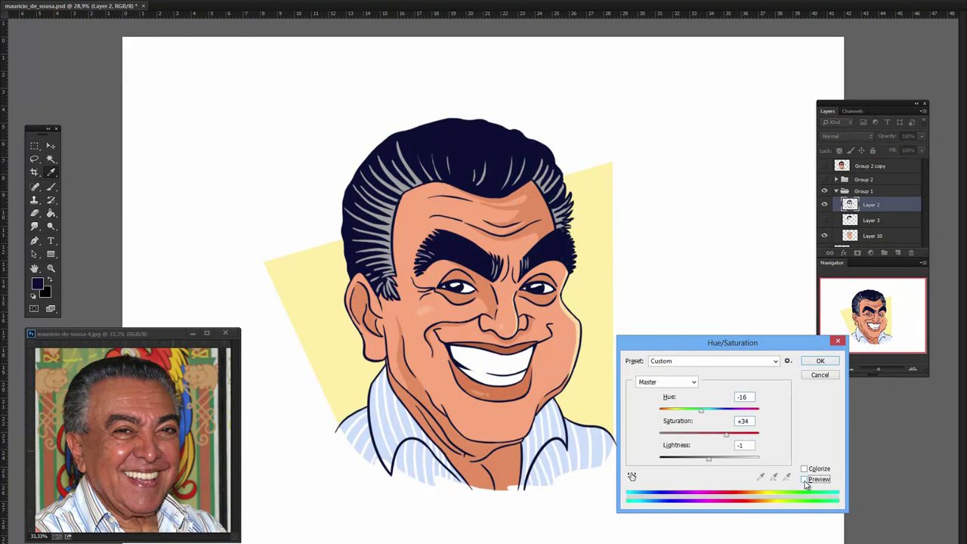